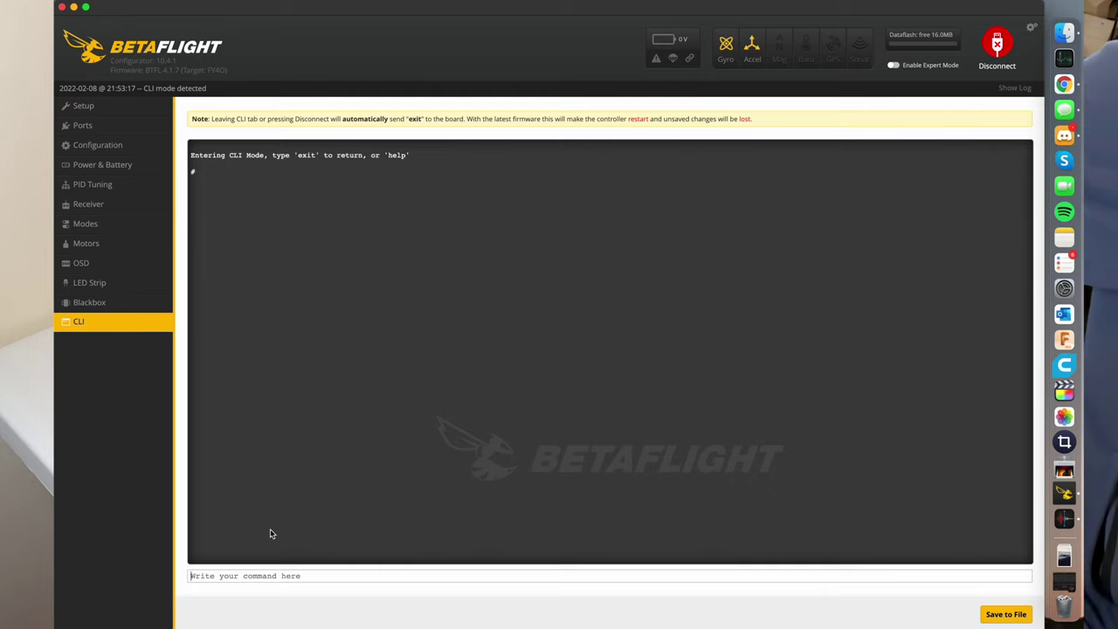
Query the flight controller's firmware version and target with the version command in the CLI.
type("version")
key("Return")
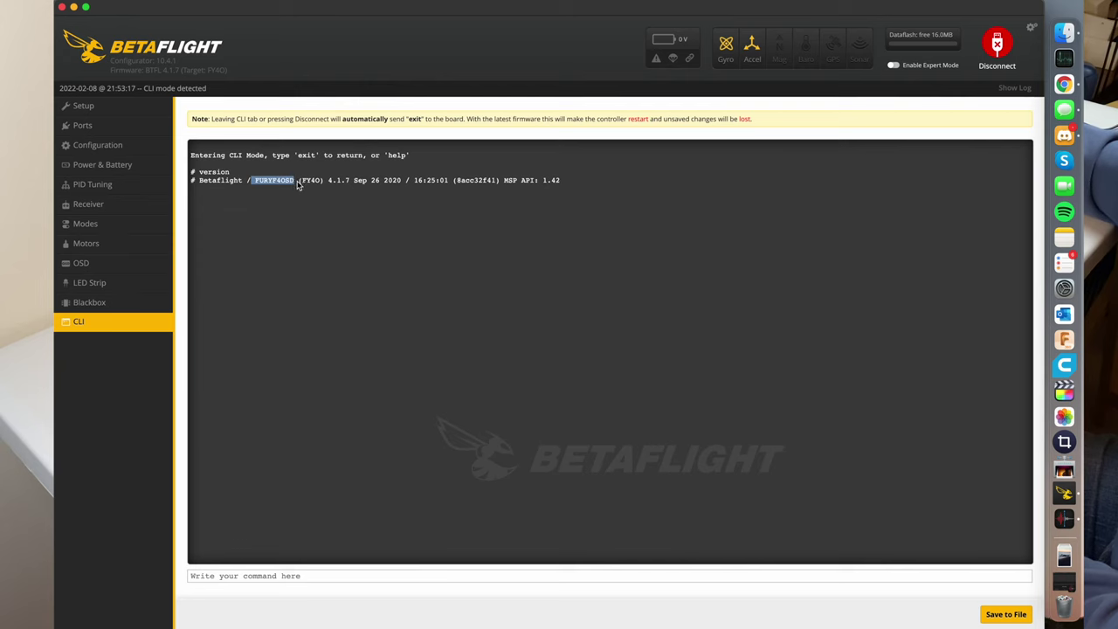
Disconnect the board and set up the Firmware Flasher for board FURYF4OSD, firmware 4.1.1, with full chip erase enabled.
left_click(996, 46)
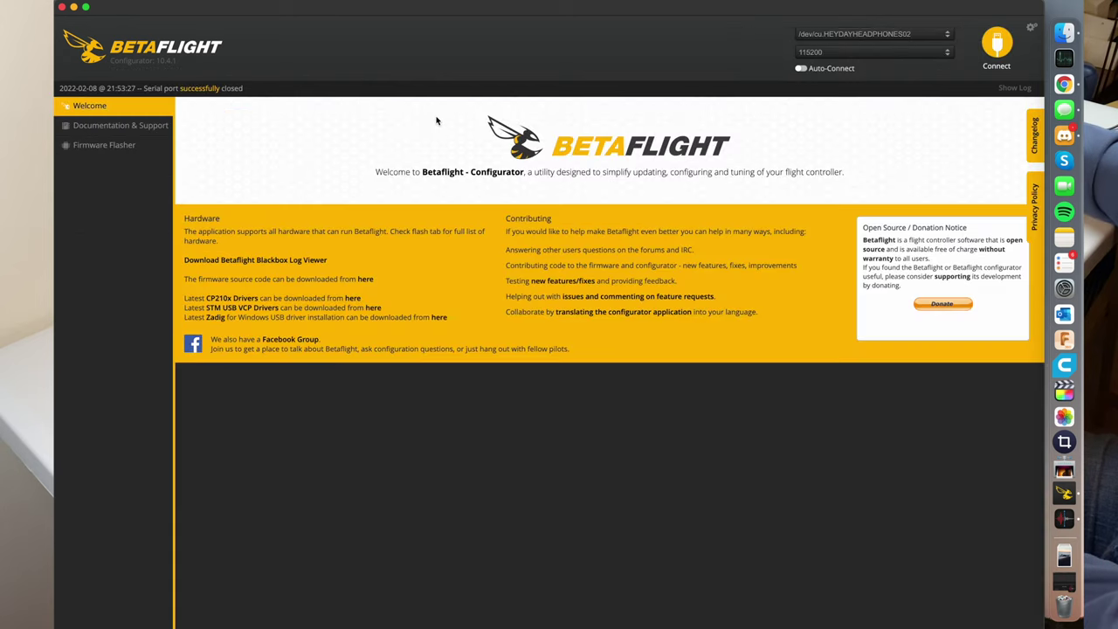
left_click(109, 147)
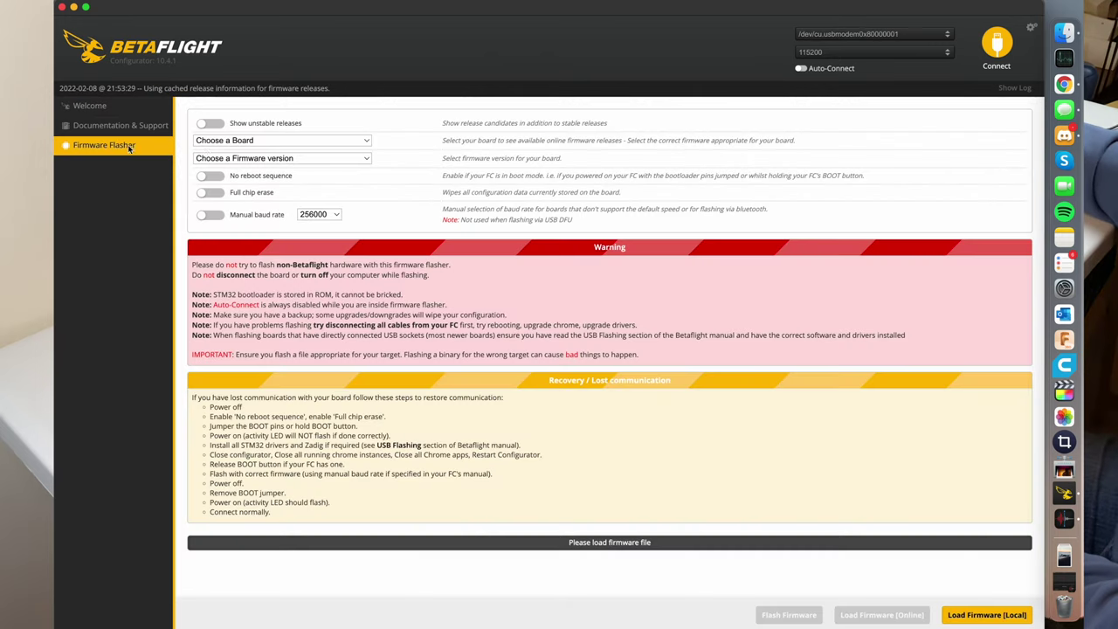
left_click(255, 141)
scroll(256, 316, "down", 5)
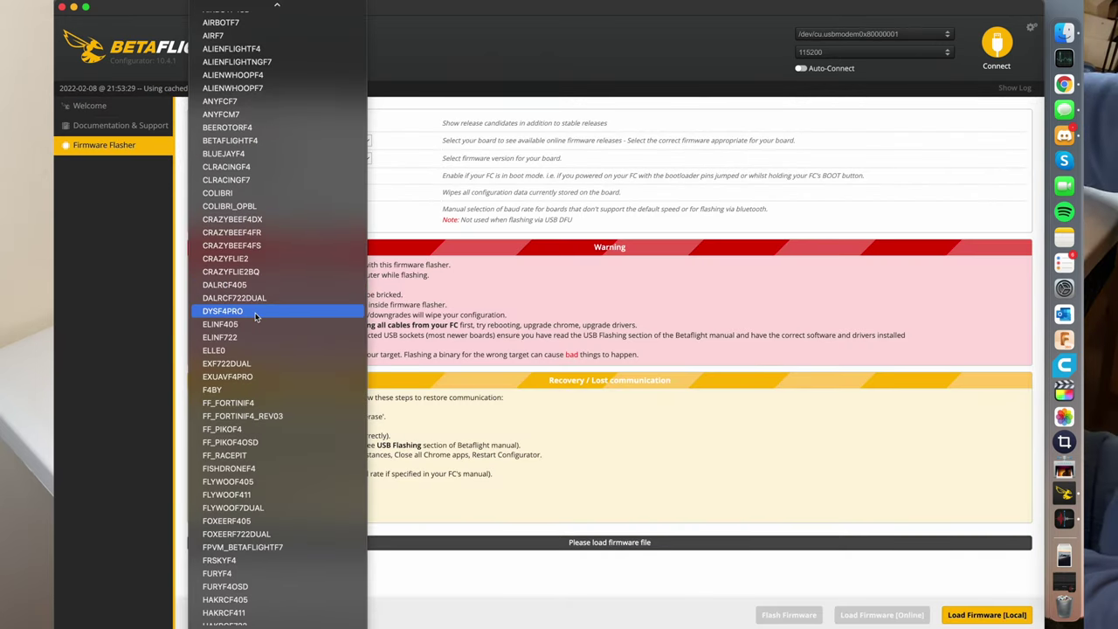
scroll(248, 485, "down", 2)
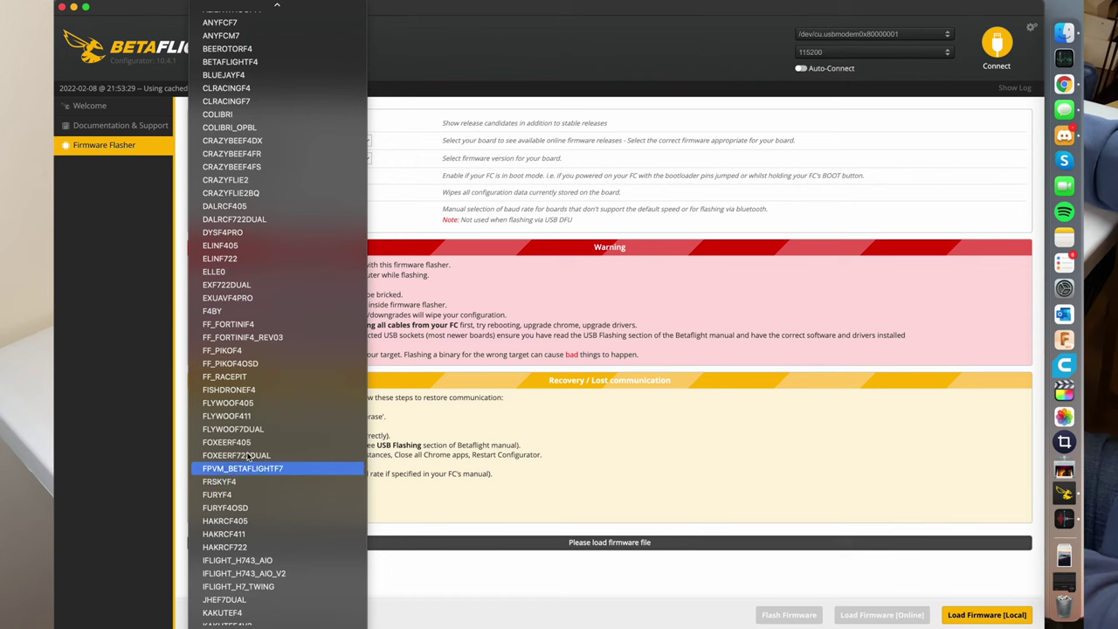
left_click(224, 509)
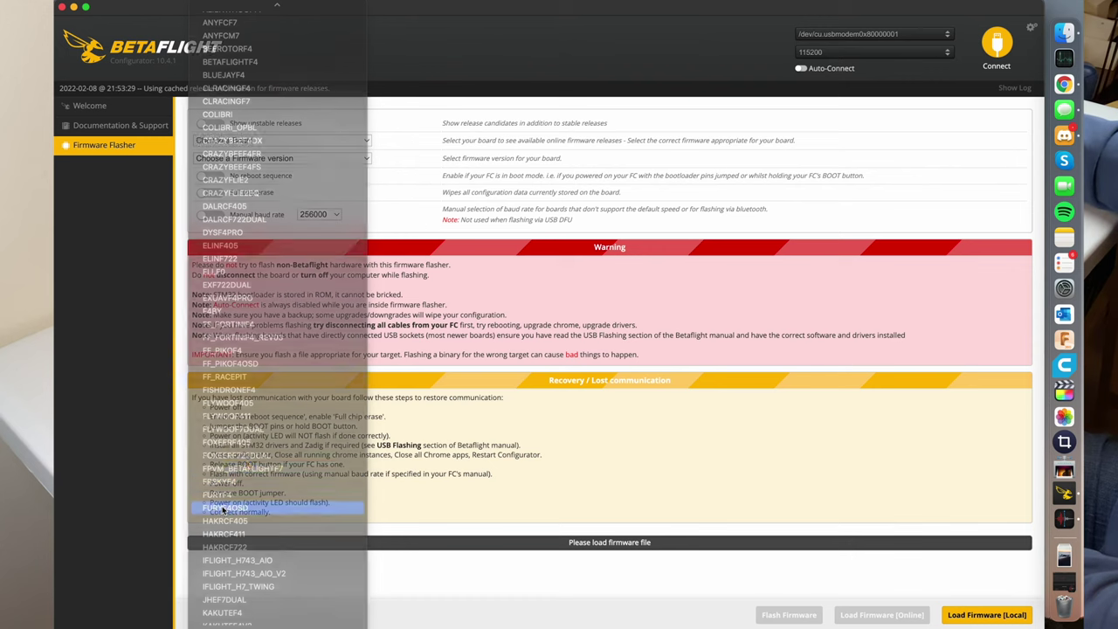
left_click(301, 162)
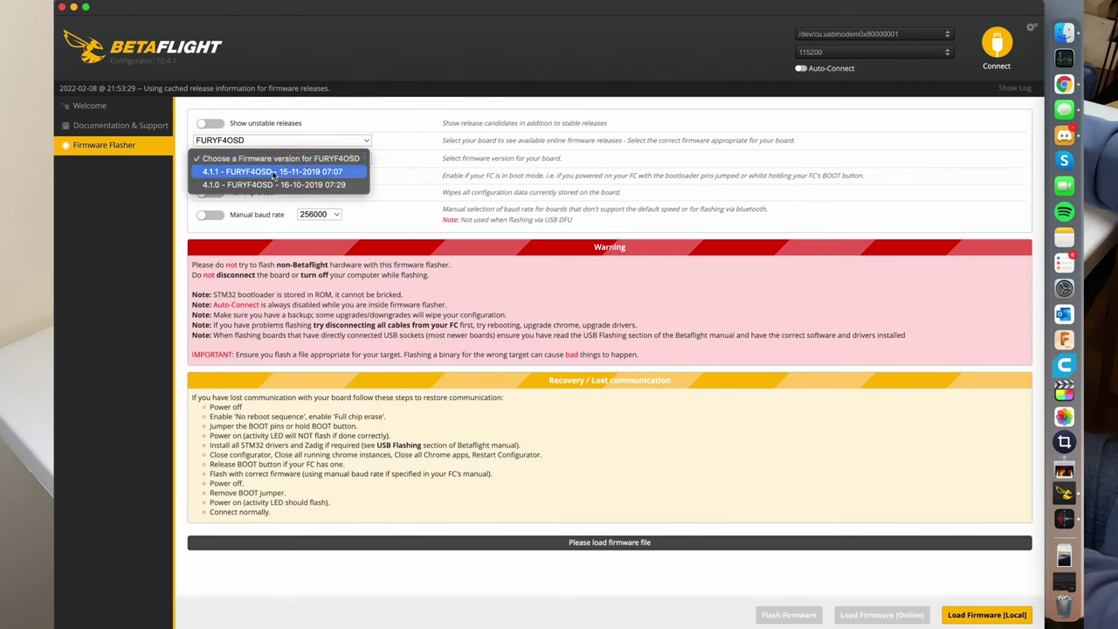
left_click(211, 173)
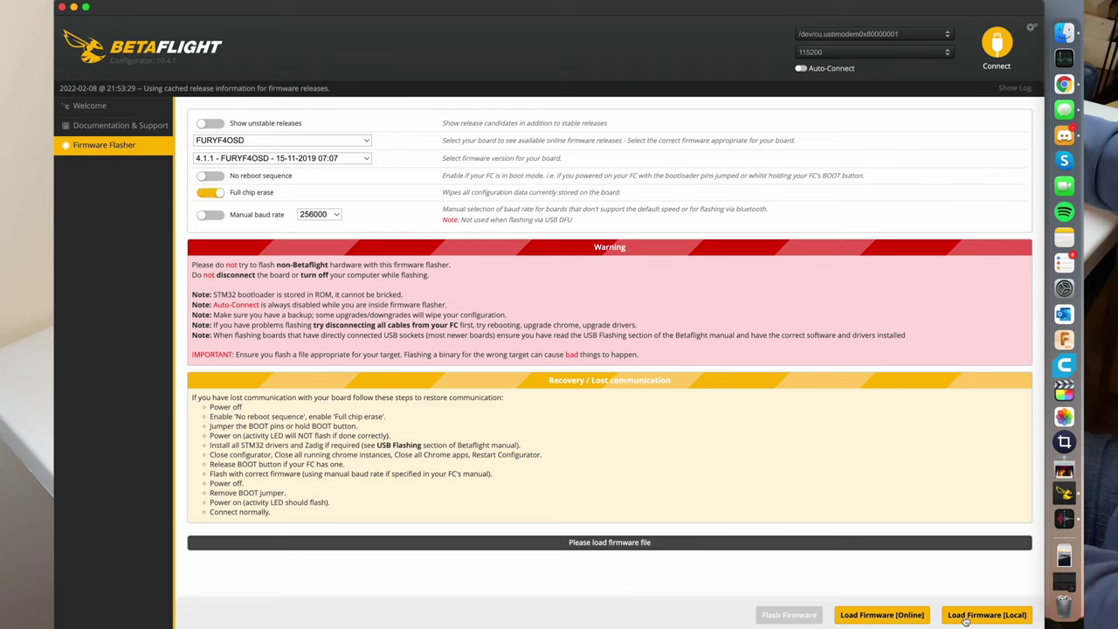
Load the selected firmware from the online source and flash it to the flight controller.
left_click(882, 615)
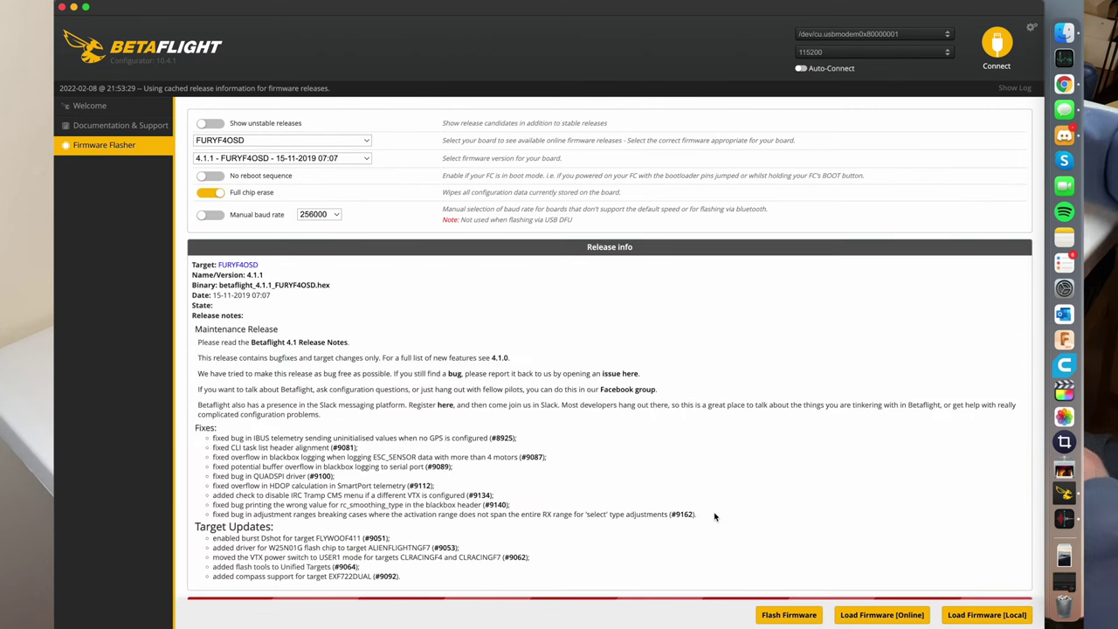
scroll(715, 517, "down", 5)
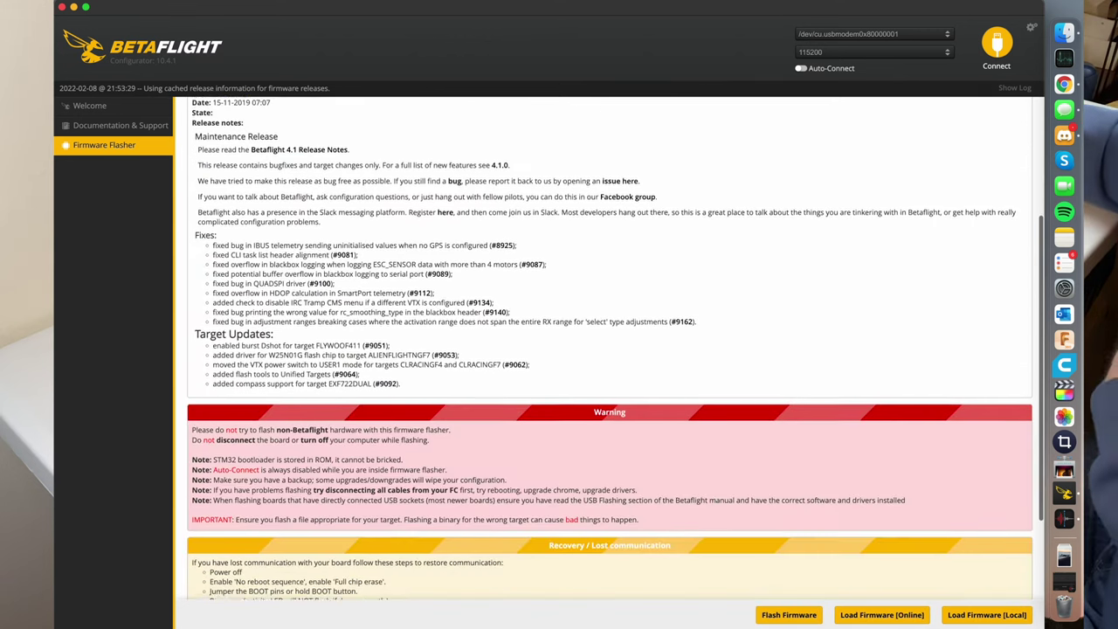
scroll(610, 376, "down", 3)
left_click(788, 615)
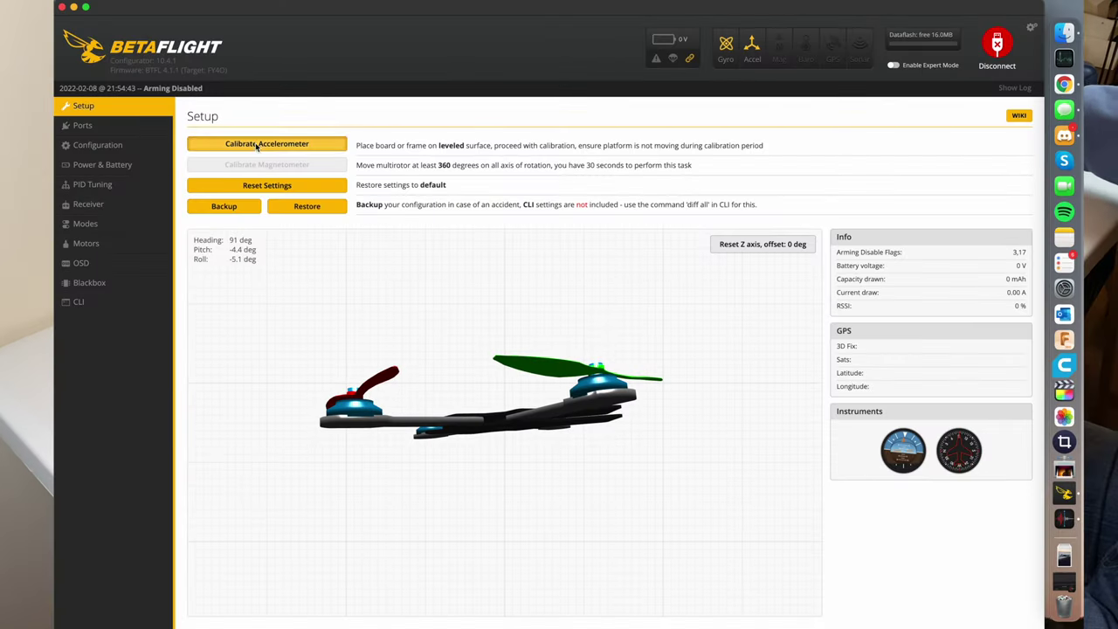
Calibrate the accelerometer and open the serial port settings.
left_click(256, 145)
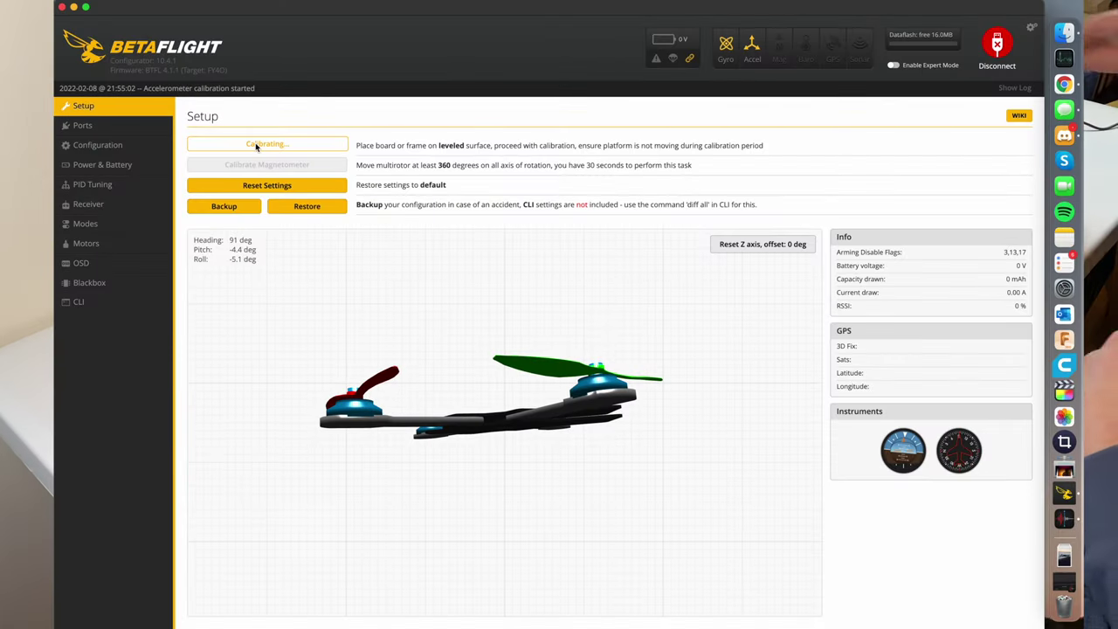
left_click(101, 127)
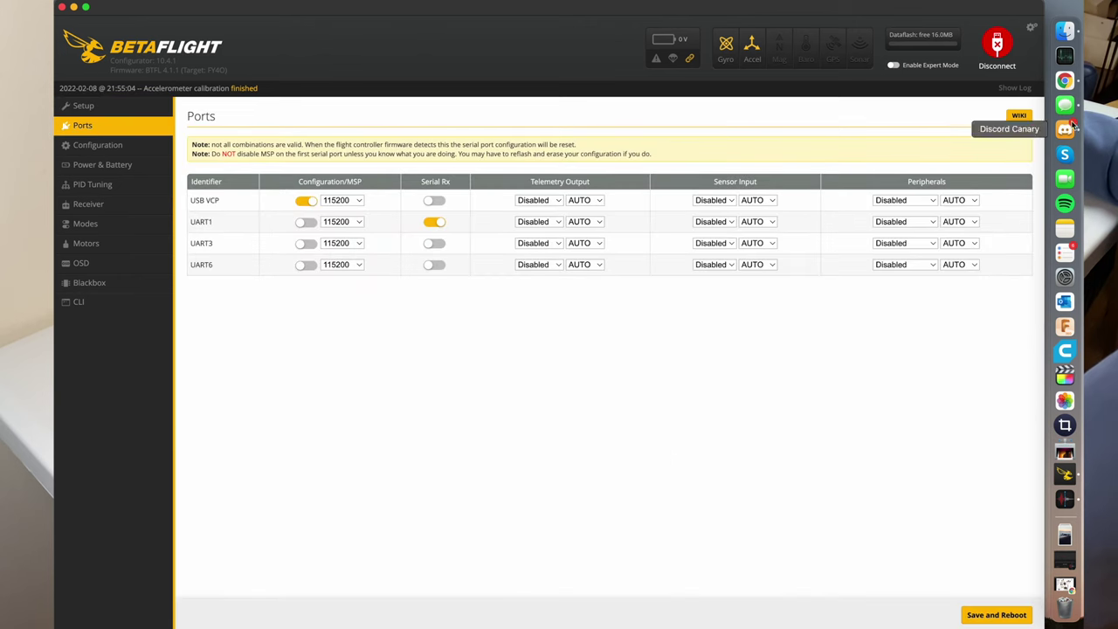
Switch to Chrome, examine the video transmitter's UART connection on the Mamba F405MK2 wiring diagram, and close the diagram.
left_click(1066, 81)
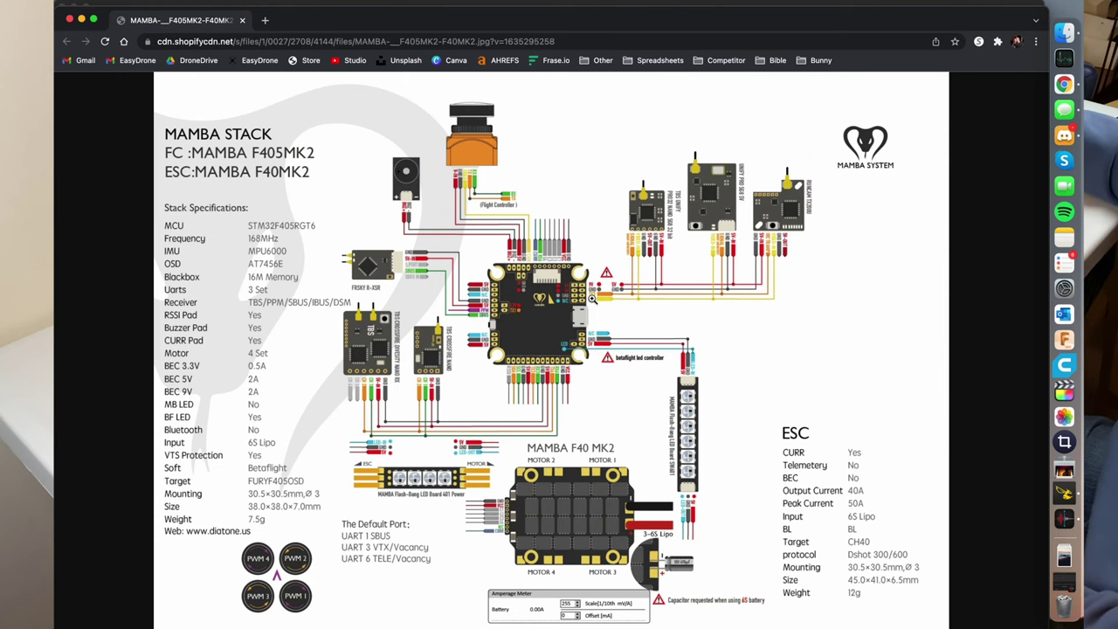
scroll(591, 298, "up", 5)
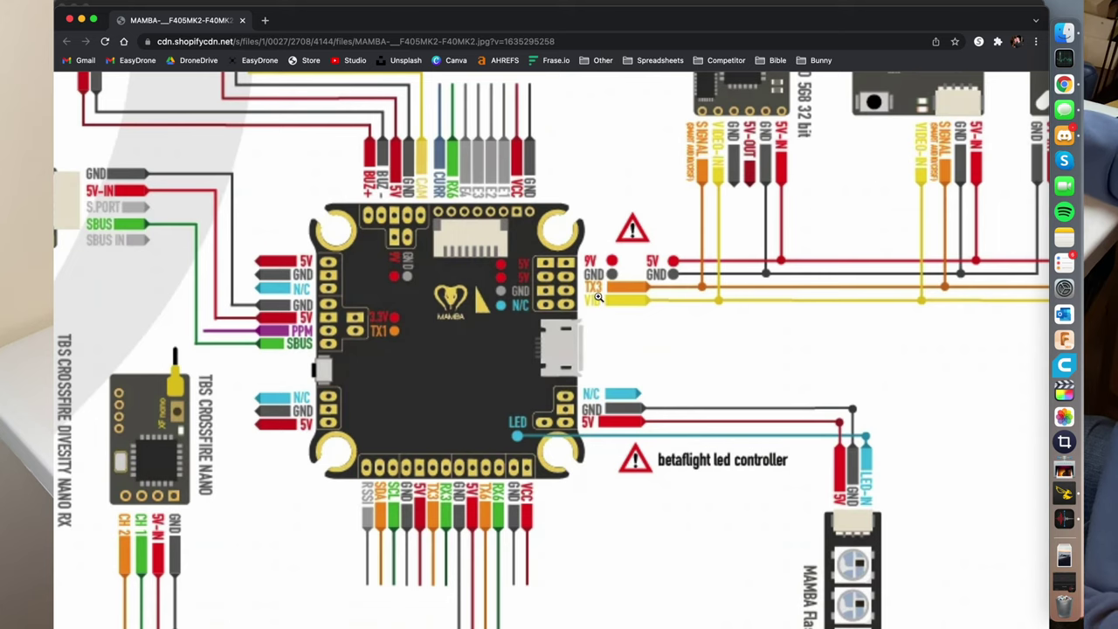
scroll(594, 290, "down", 5)
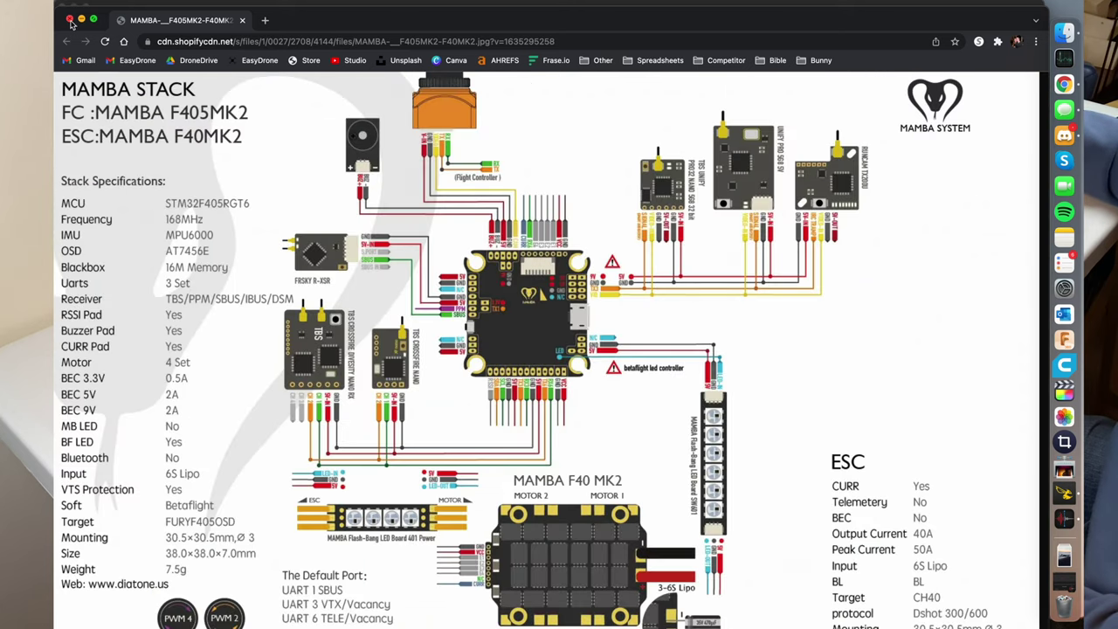
left_click(70, 19)
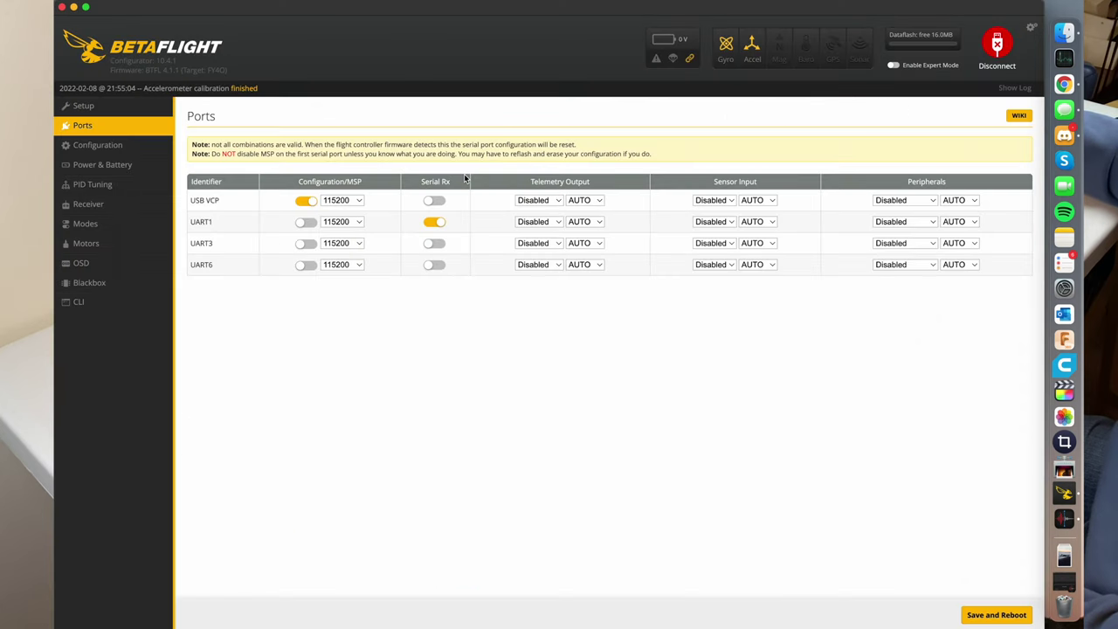
Set the UART3 peripheral to TBS SmartAudio, then save the port settings and reboot the board.
left_click(715, 243)
left_click(877, 246)
left_click(880, 244)
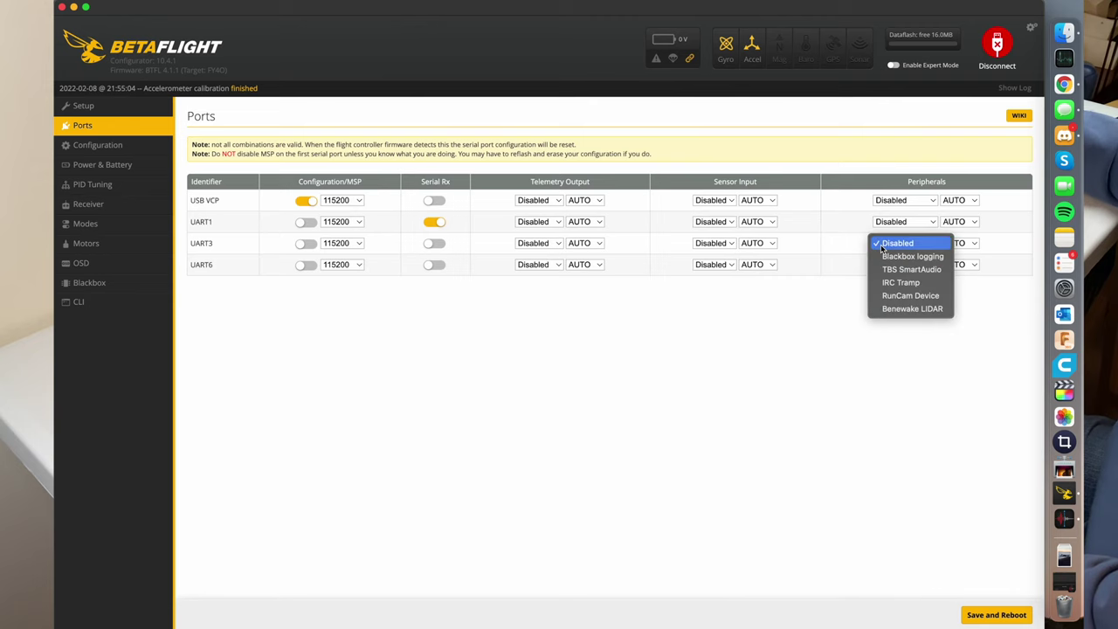
left_click(884, 273)
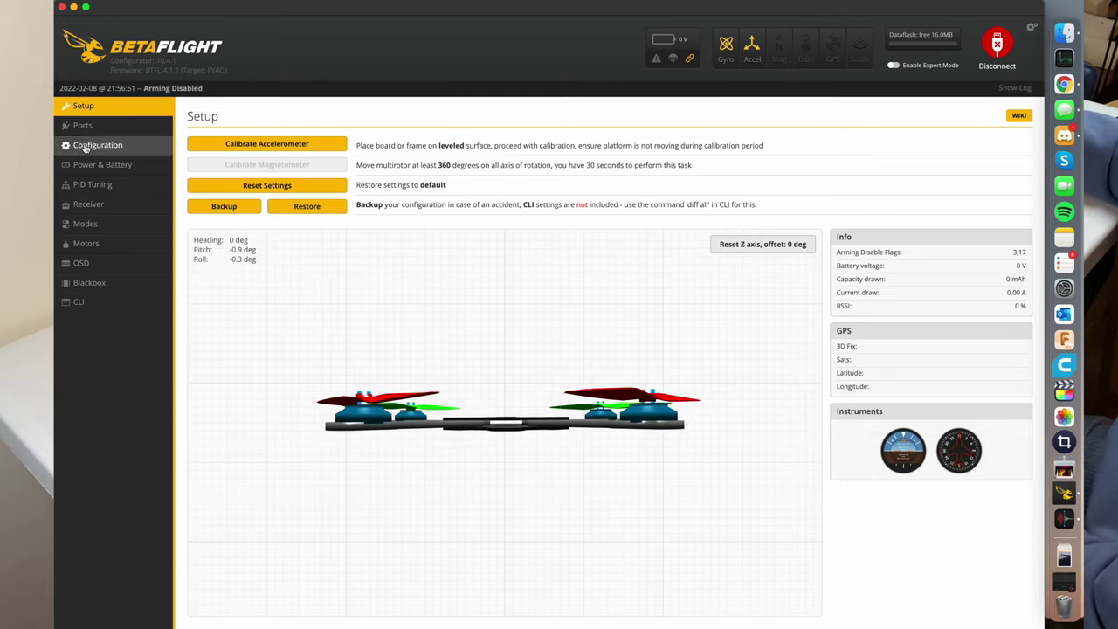
Set the ESC/Motor protocol to DSHOT600 in the board configuration.
left_click(77, 145)
left_click(83, 127)
left_click(87, 145)
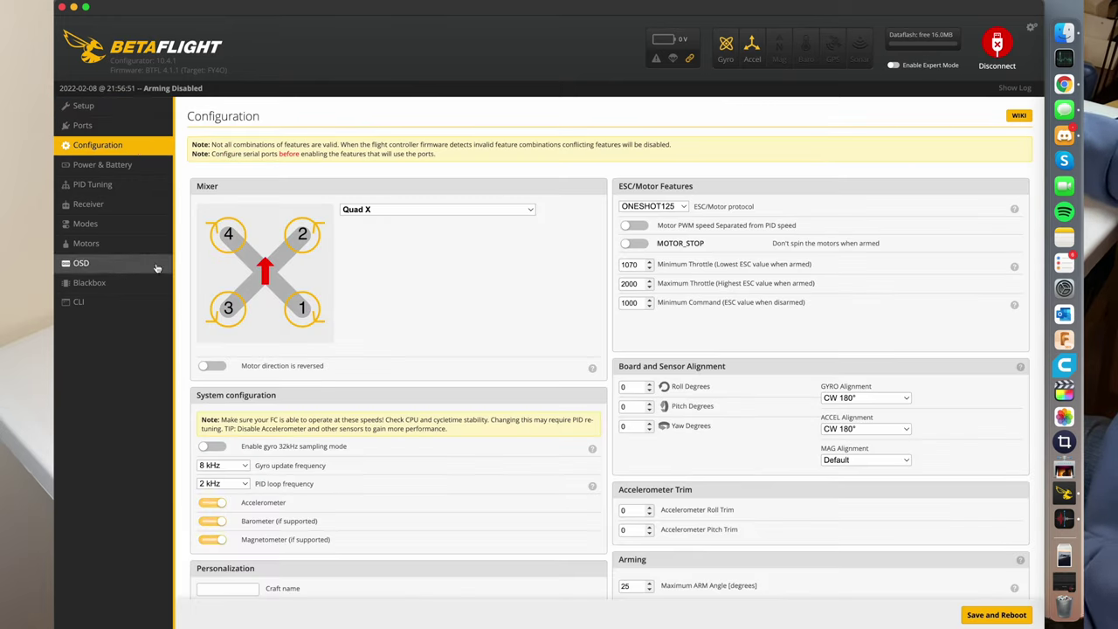
left_click(671, 208)
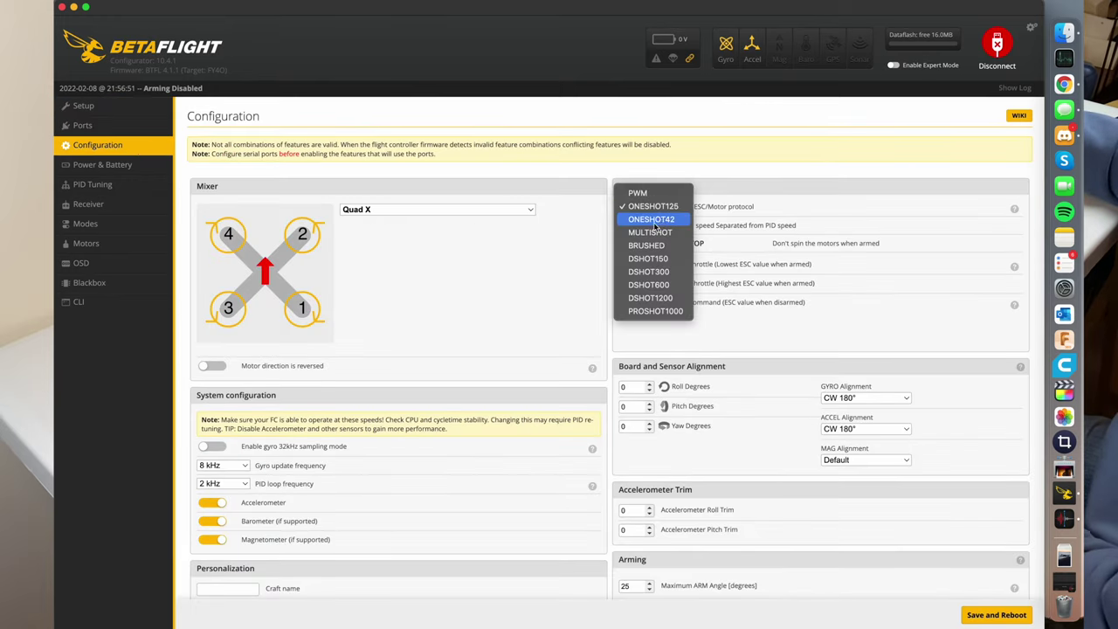
left_click(639, 285)
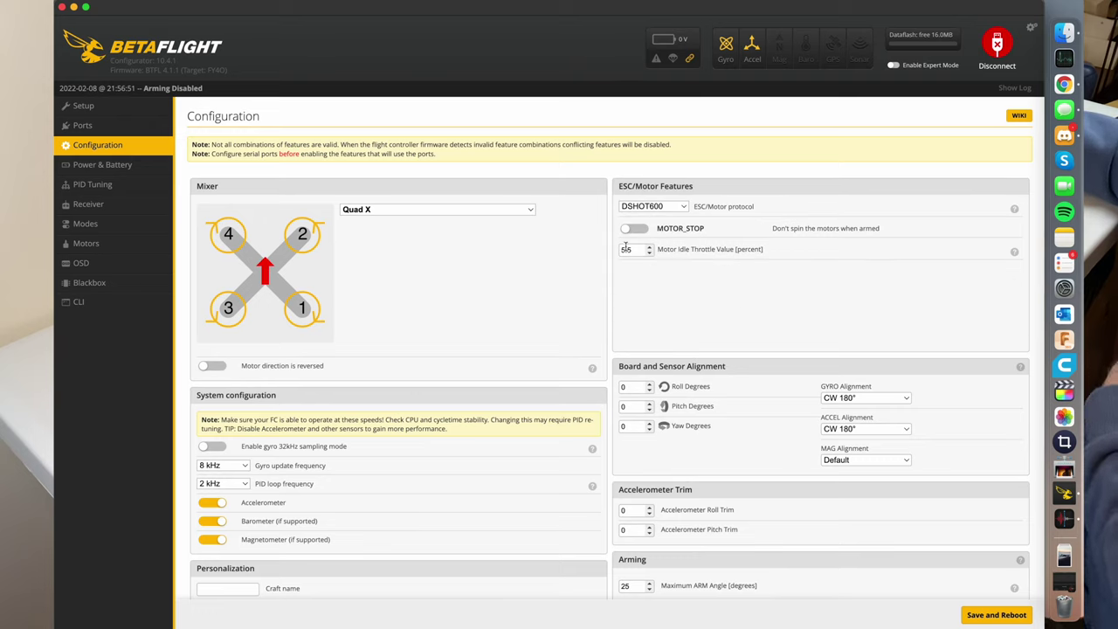
left_click_drag(639, 250, 610, 253)
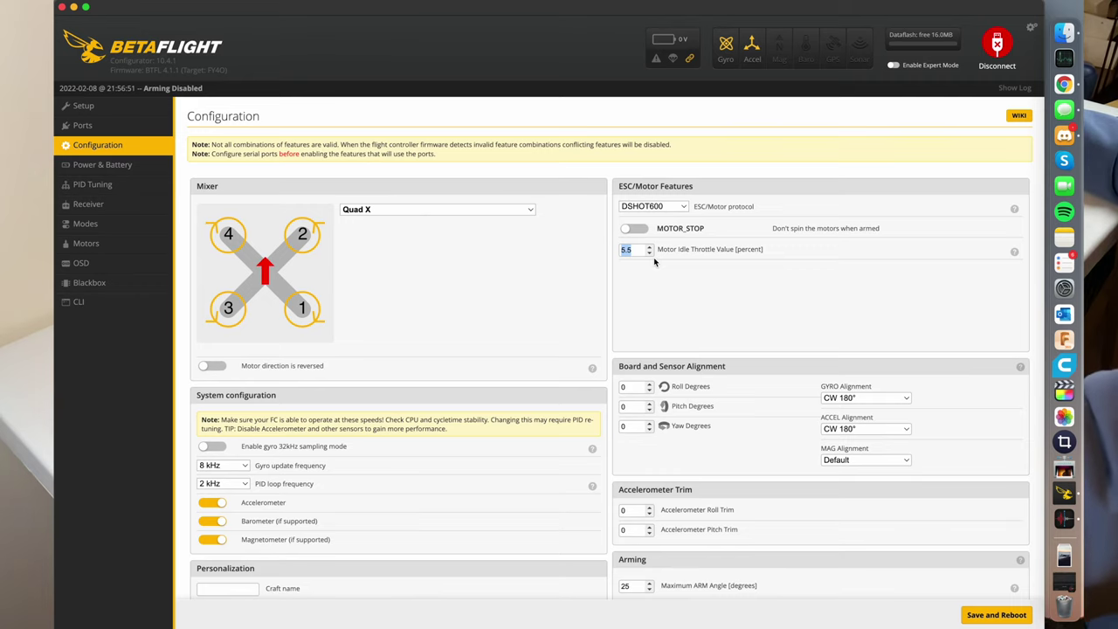
Set the maximum arm angle to 180 degrees in the Arming settings.
scroll(673, 301, "down", 1)
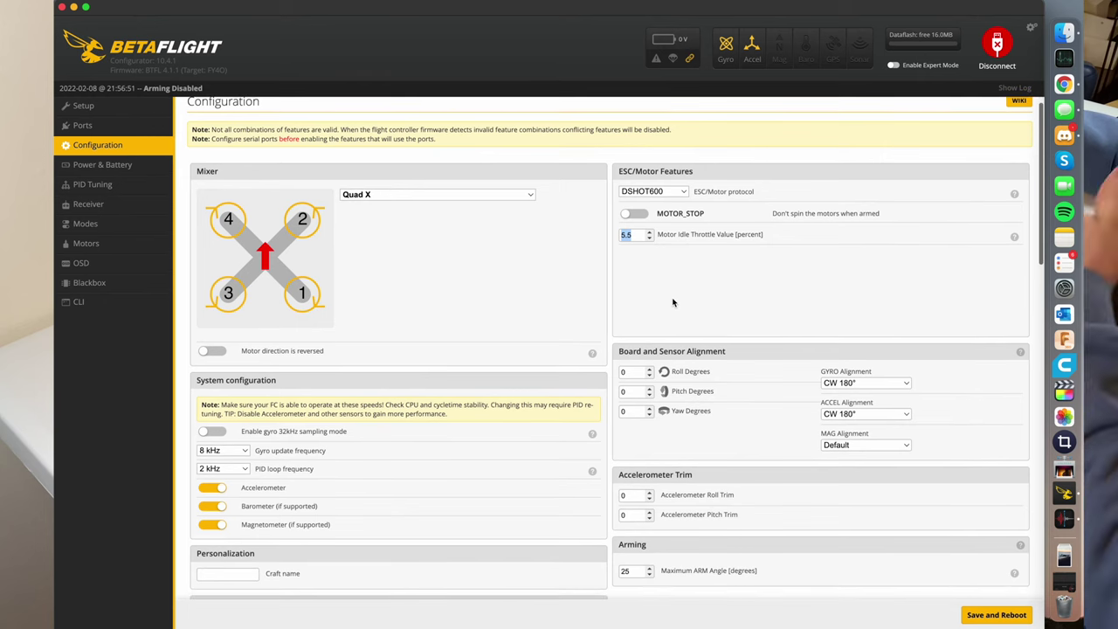
scroll(674, 301, "down", 3)
scroll(673, 294, "up", 4)
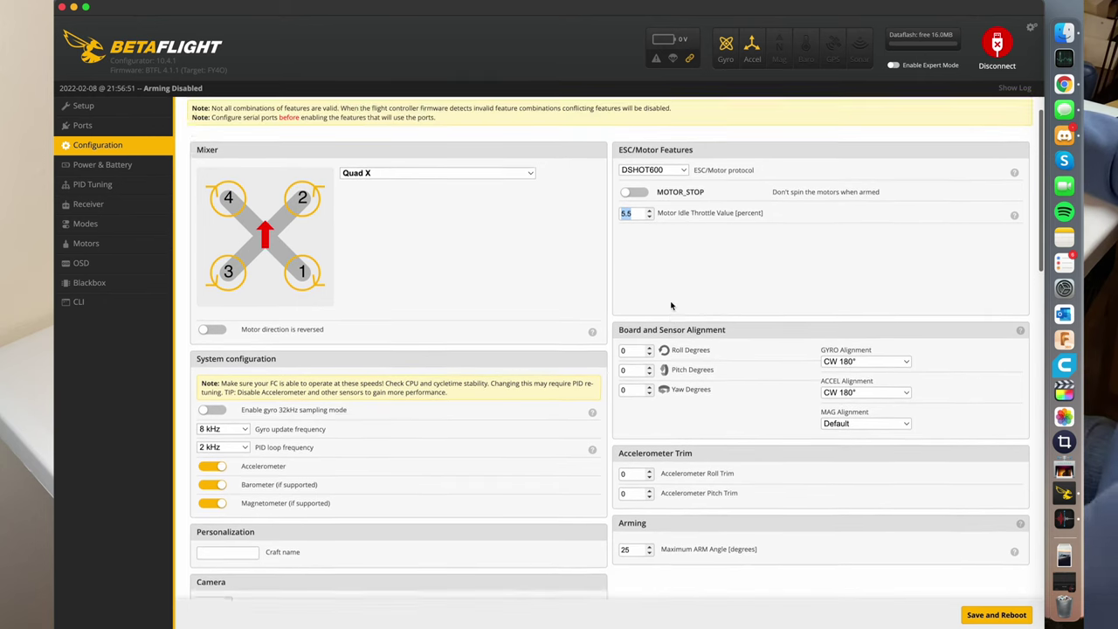
scroll(616, 350, "down", 10)
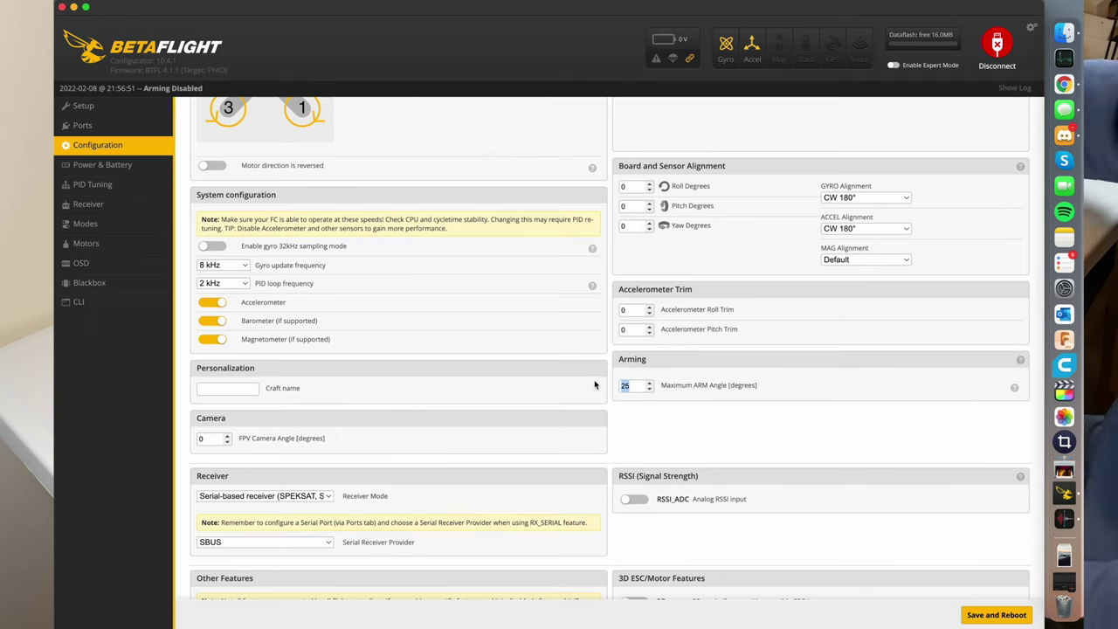
type("180")
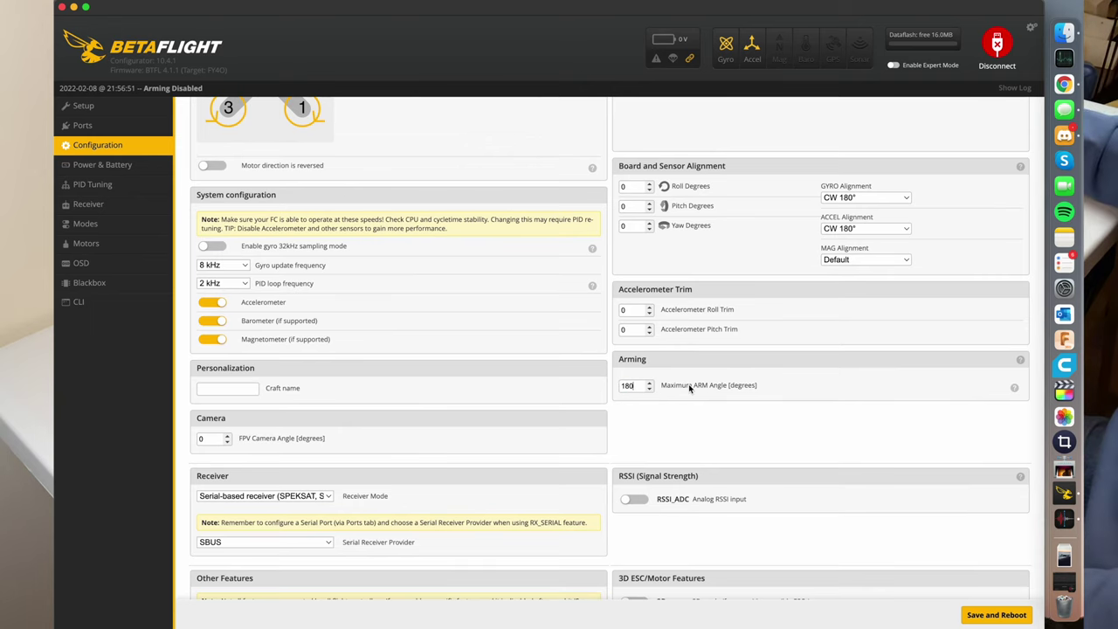
Enter "EasyDrone Freestyle" as the craft name in the Personalization settings.
scroll(676, 432, "down", 5)
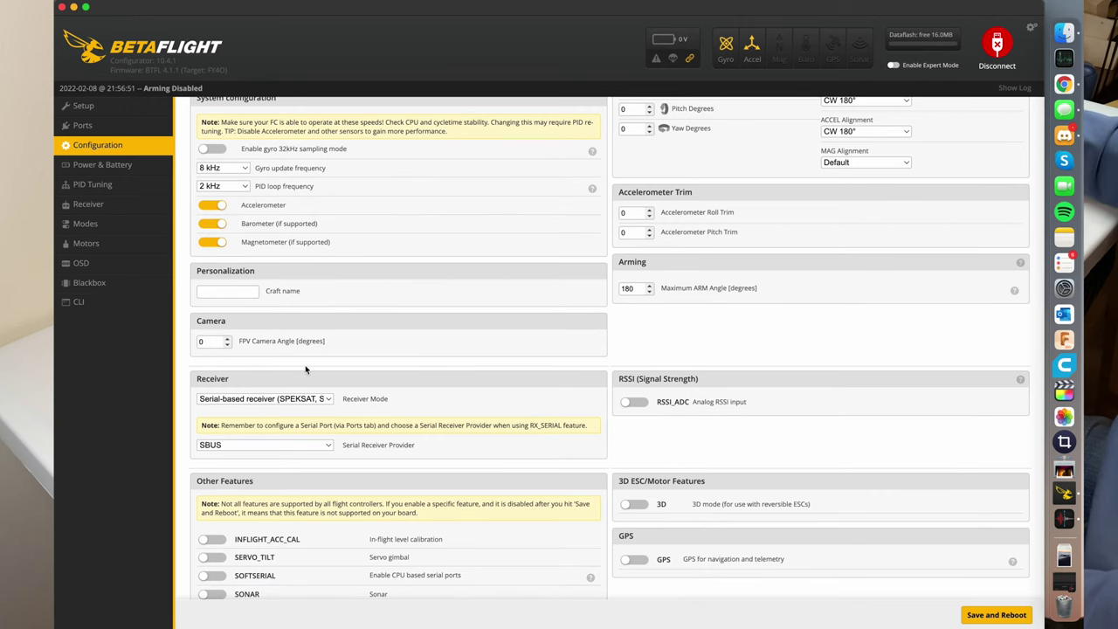
scroll(306, 370, "down", 1)
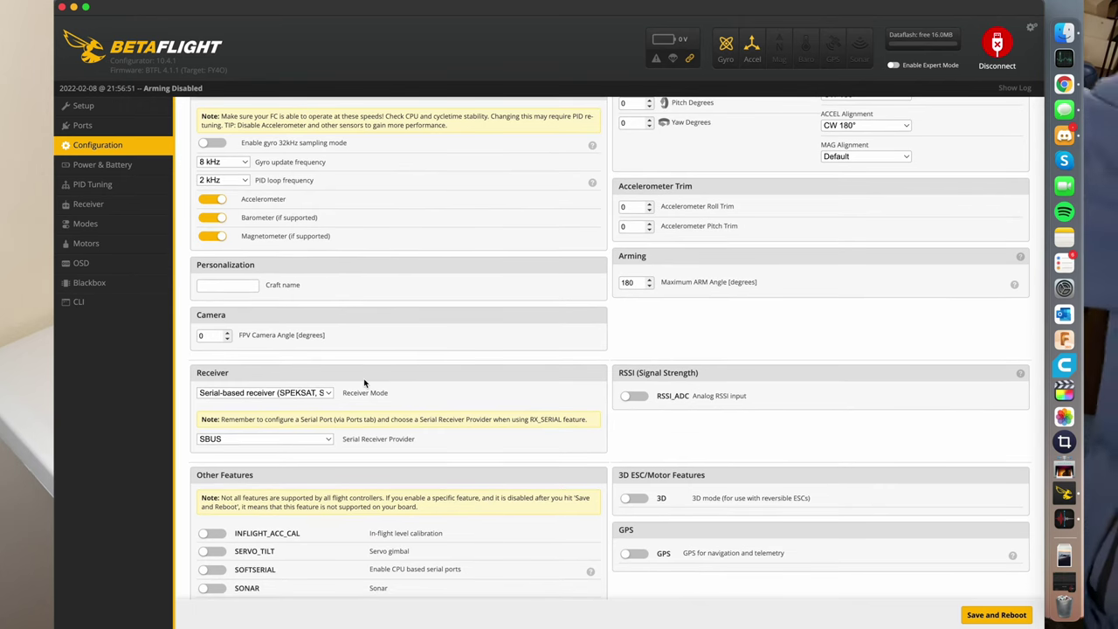
left_click(227, 284)
type("E")
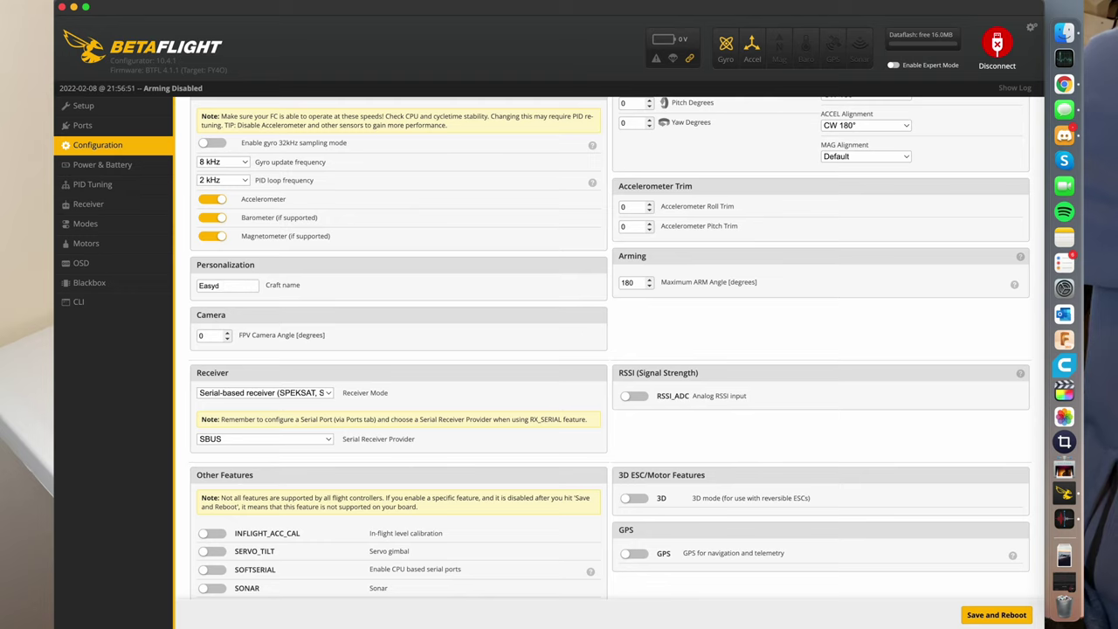
type("asyDrone Frees")
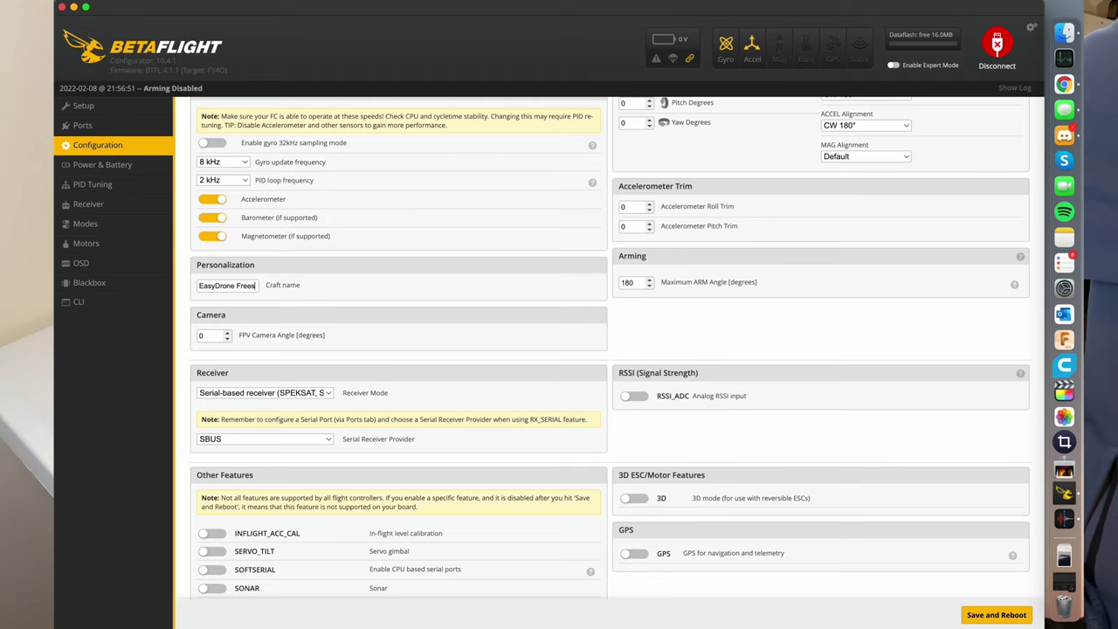
type("tyle")
Check that the serial receiver provider is SBUS and review the other features, Dshot beacon and beeper settings.
scroll(317, 457, "down", 2)
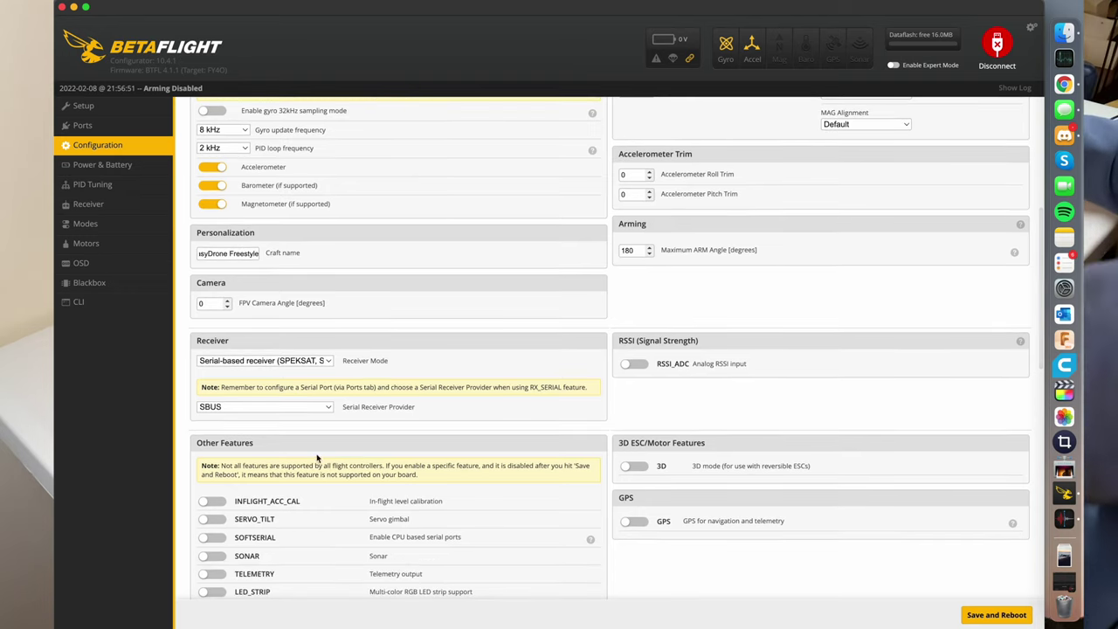
left_click(211, 408)
left_click(212, 407)
scroll(368, 423, "down", 3)
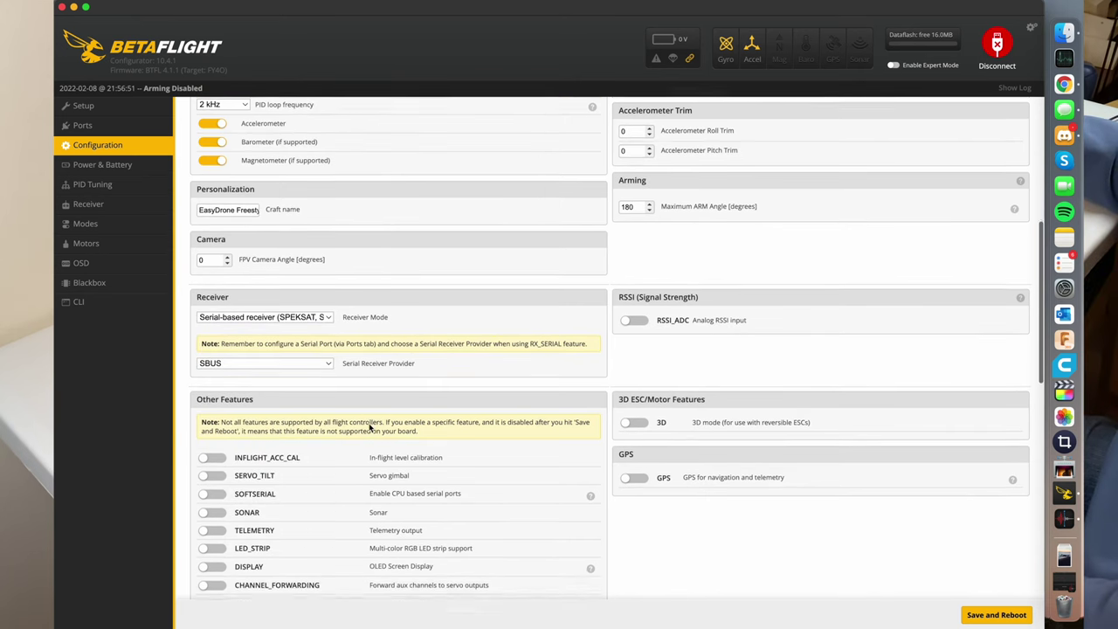
scroll(368, 426, "down", 5)
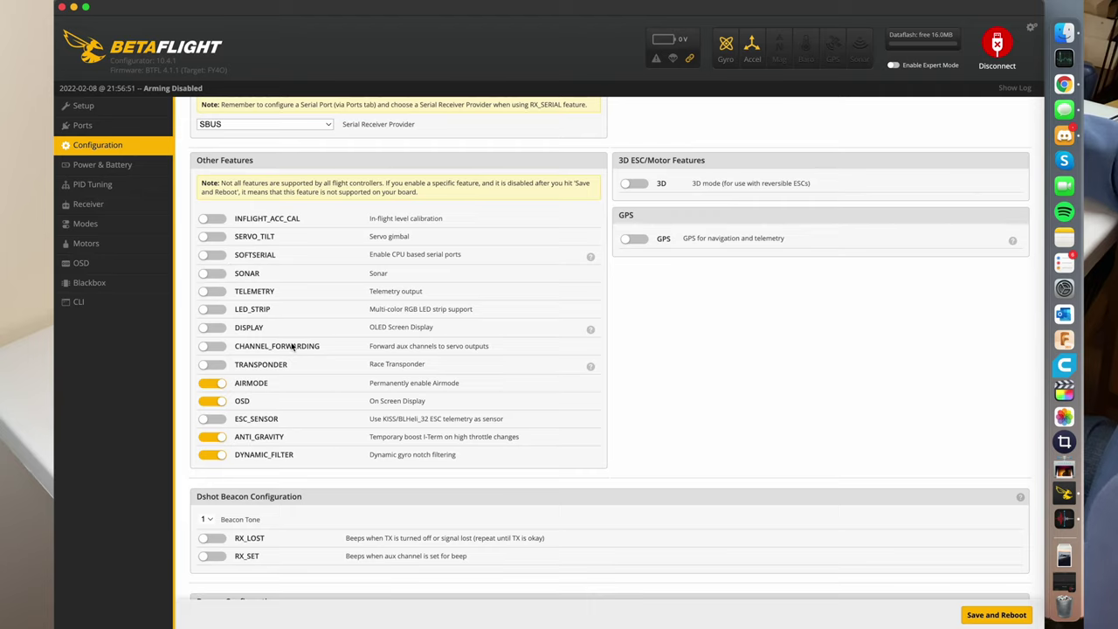
scroll(293, 347, "down", 6)
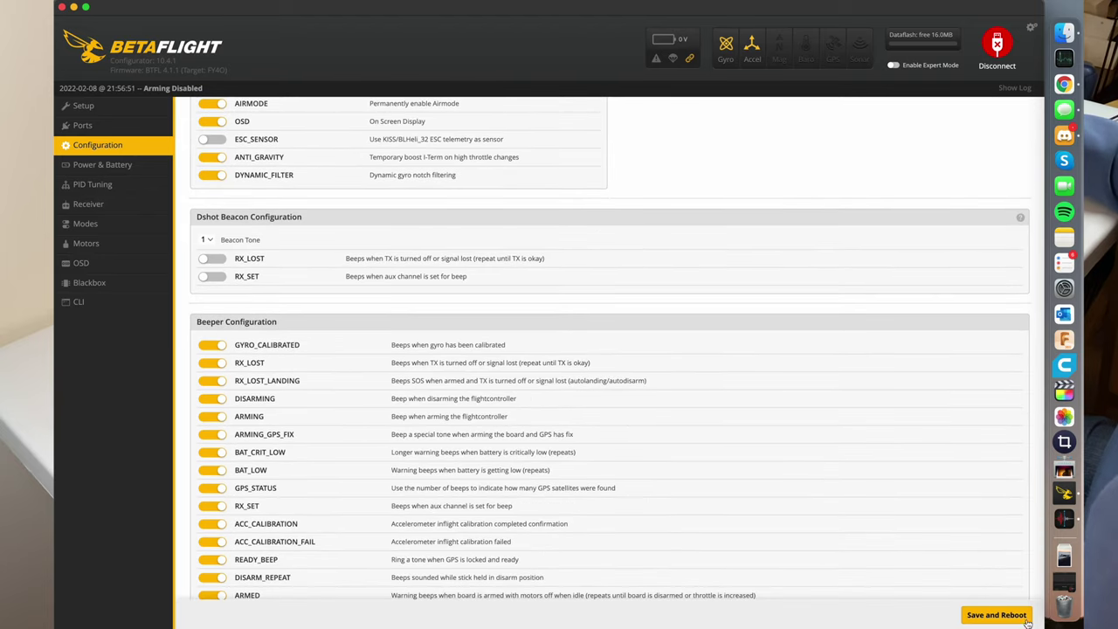
Set the yaw alignment to 180 degrees in the Board and Sensor Alignment configuration.
scroll(844, 437, "up", 12)
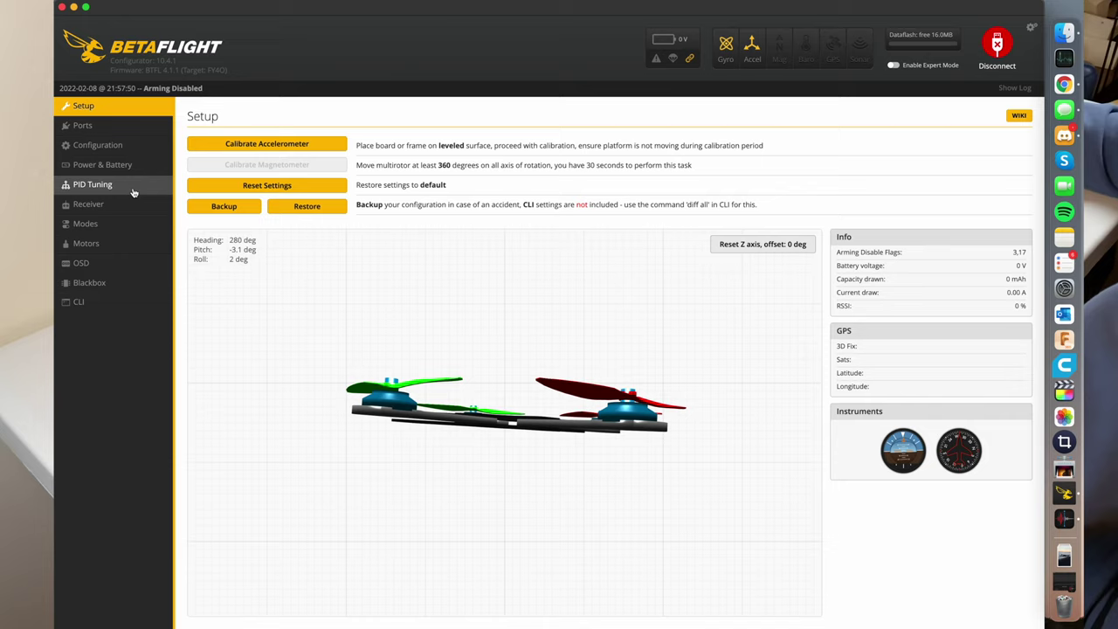
left_click(120, 147)
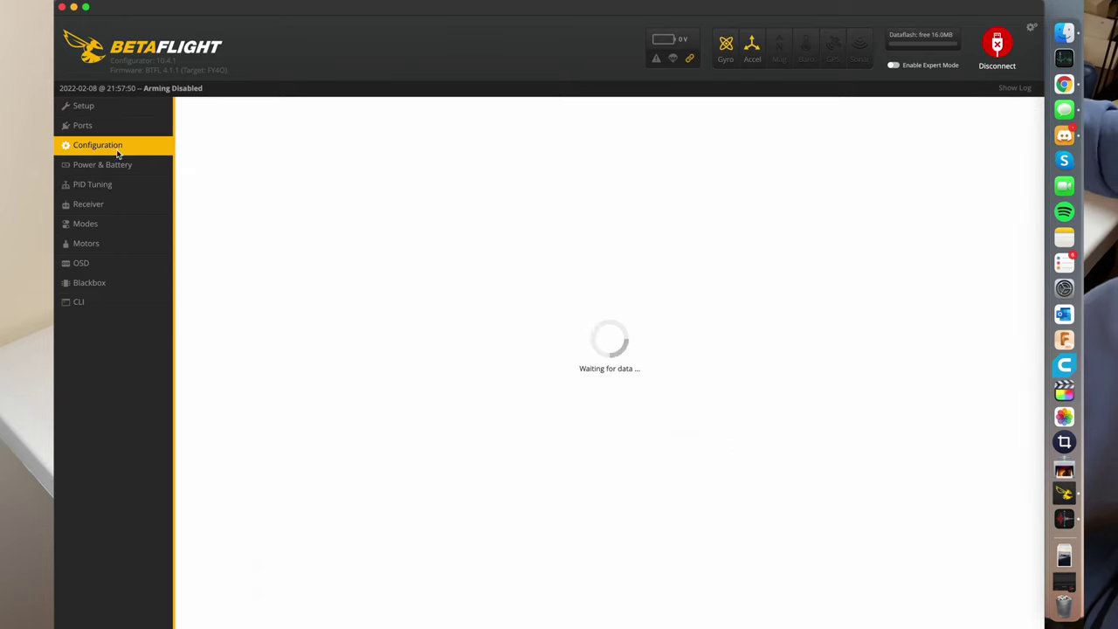
scroll(489, 349, "down", 2)
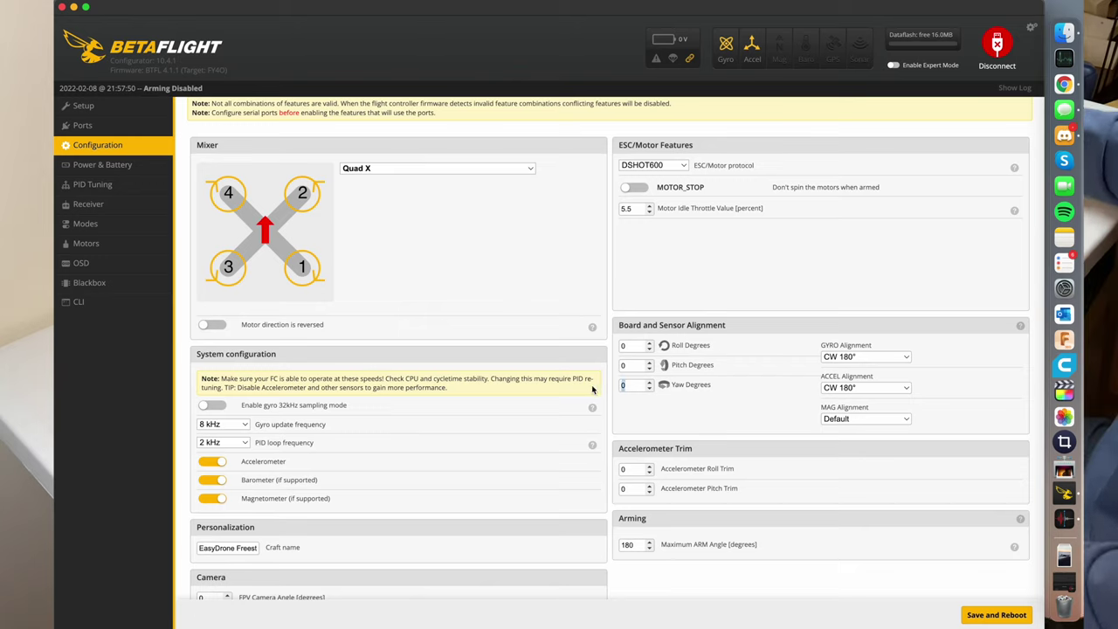
type("18")
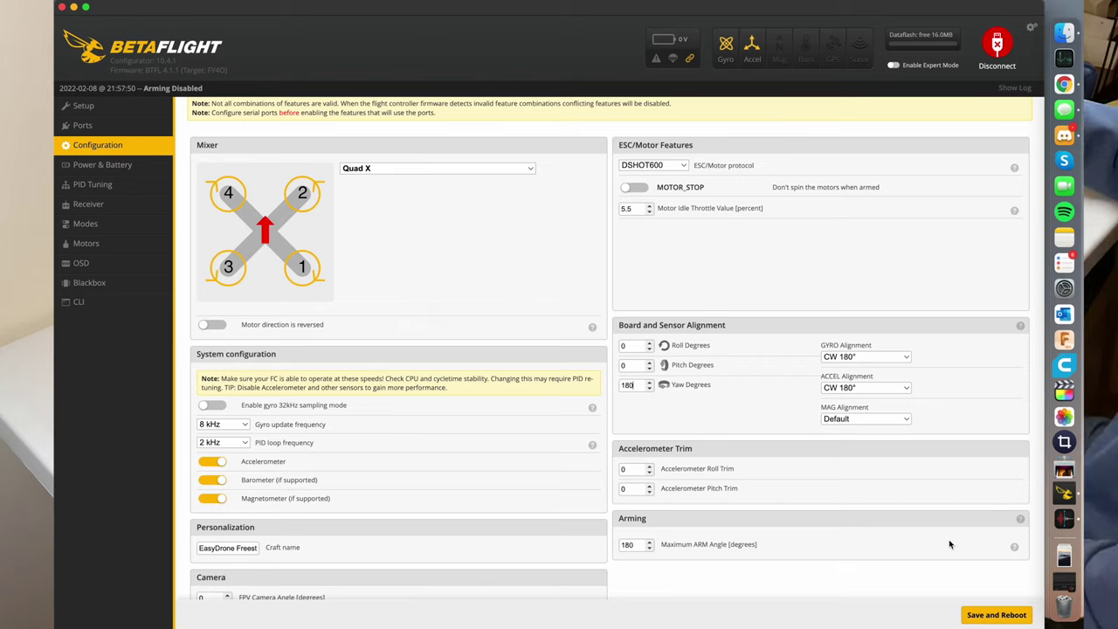
Open the Power & Battery settings and clear the decimal digit of the warning cell voltage for editing.
left_click(86, 160)
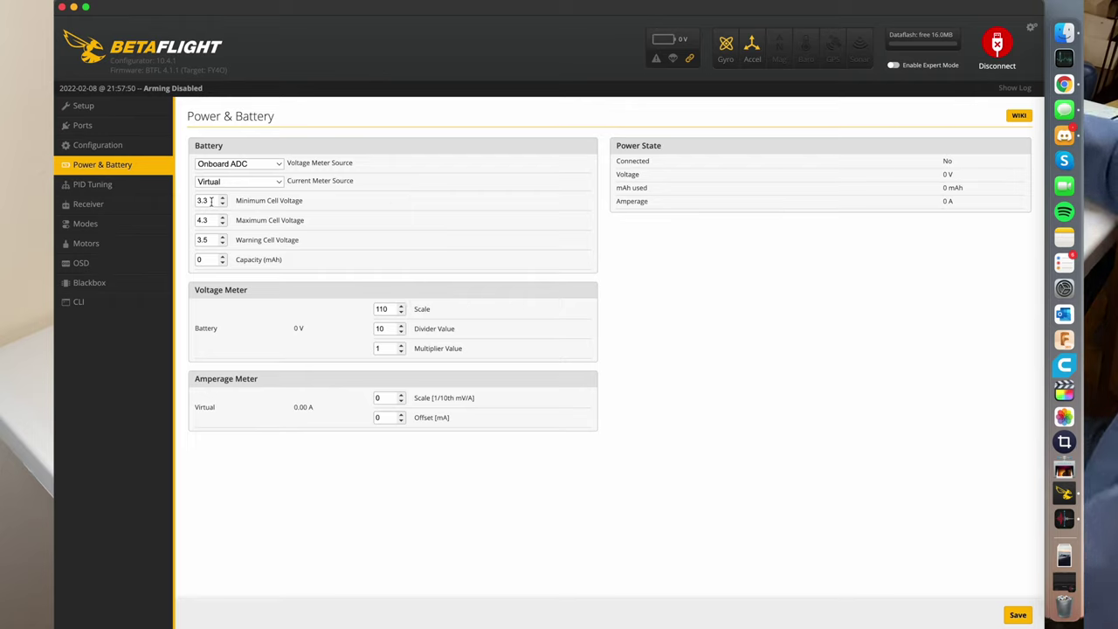
left_click_drag(211, 201, 174, 203)
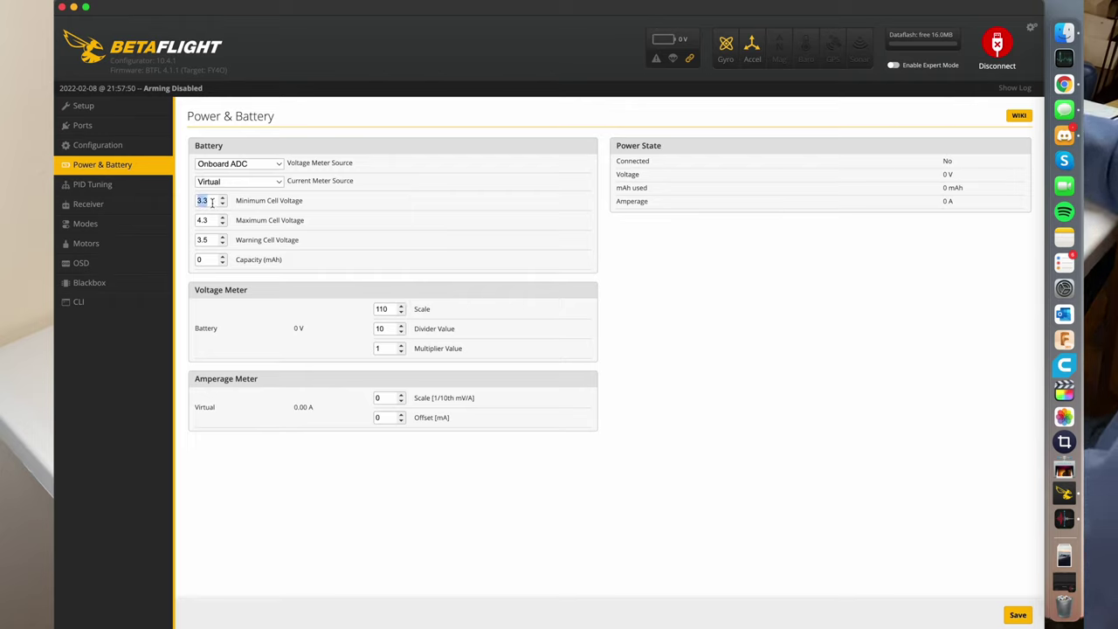
left_click(204, 240)
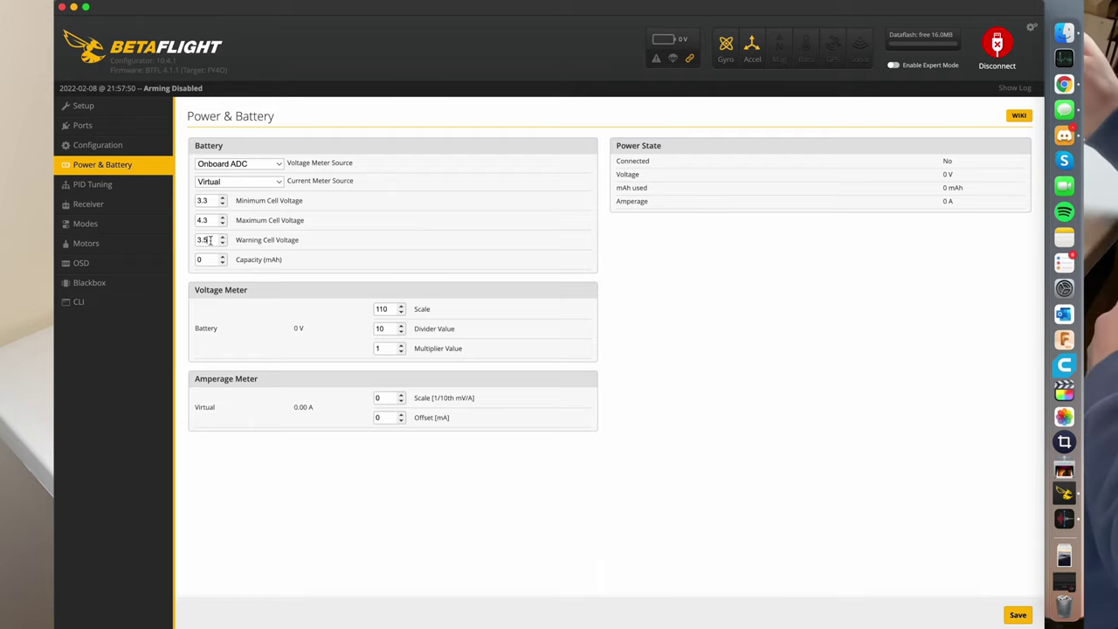
key("BackSpace")
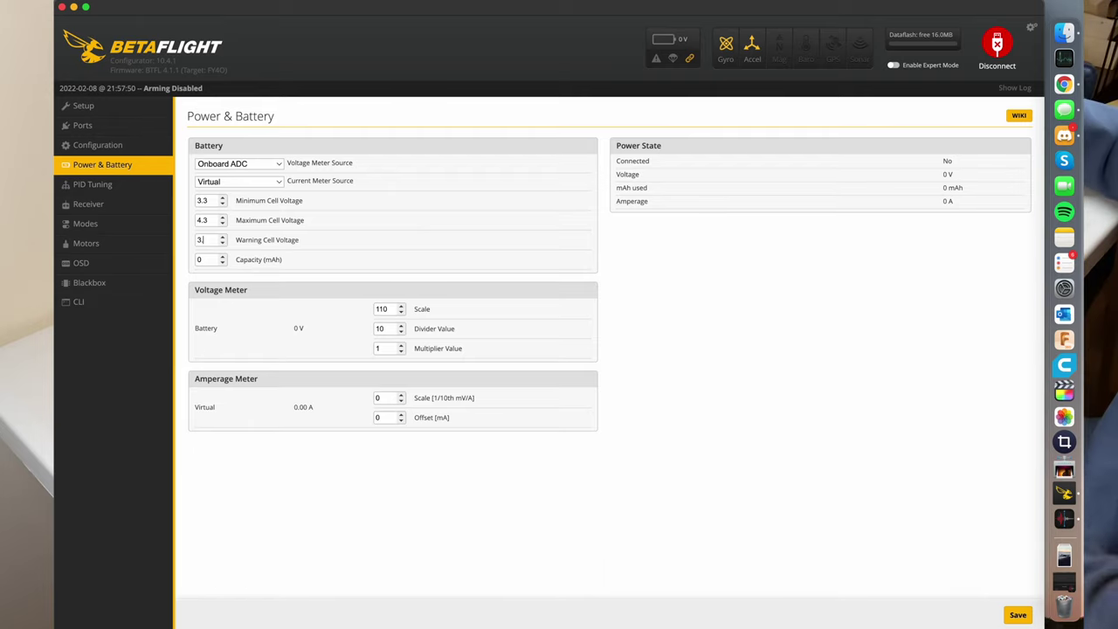